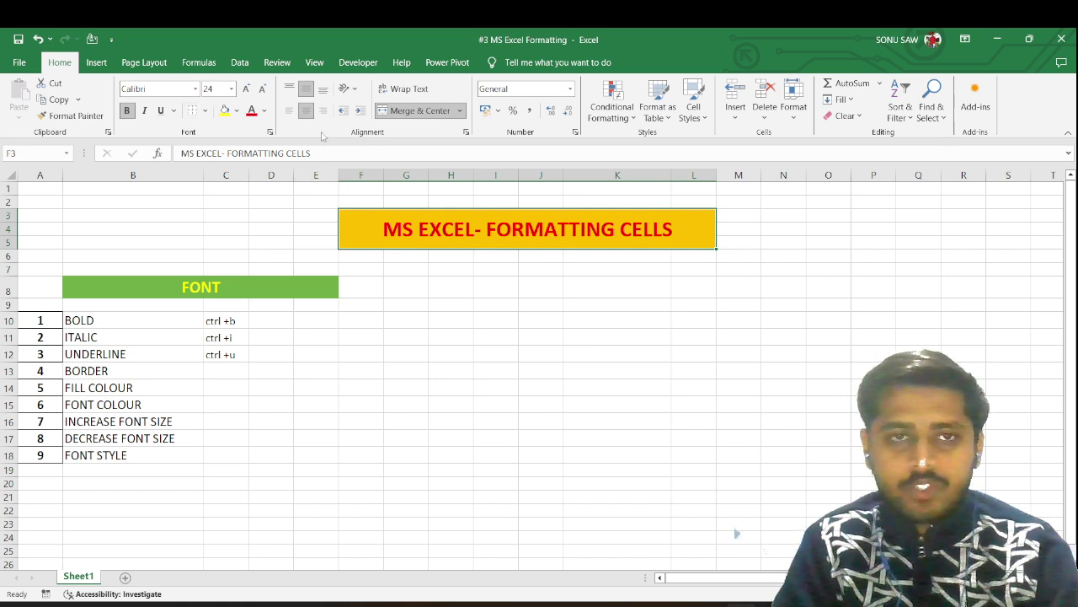
- Highlight the font tools list and the Ctrl+B, Ctrl+I, Ctrl+U shortcut notes beside BOLD, ITALIC, UNDERLINE
click(230, 288)
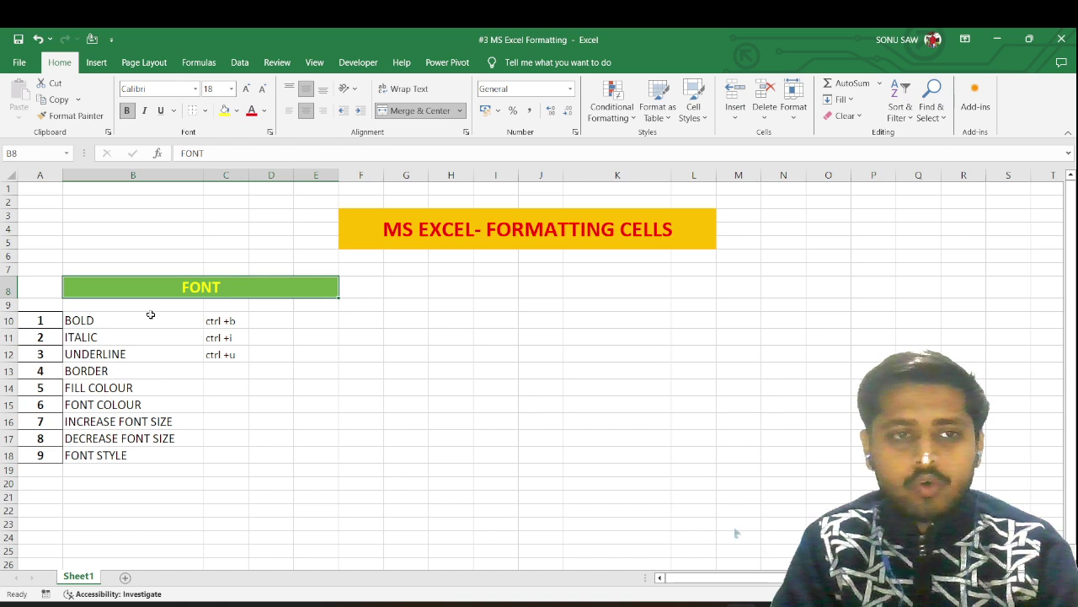
drag(152, 314, 143, 449)
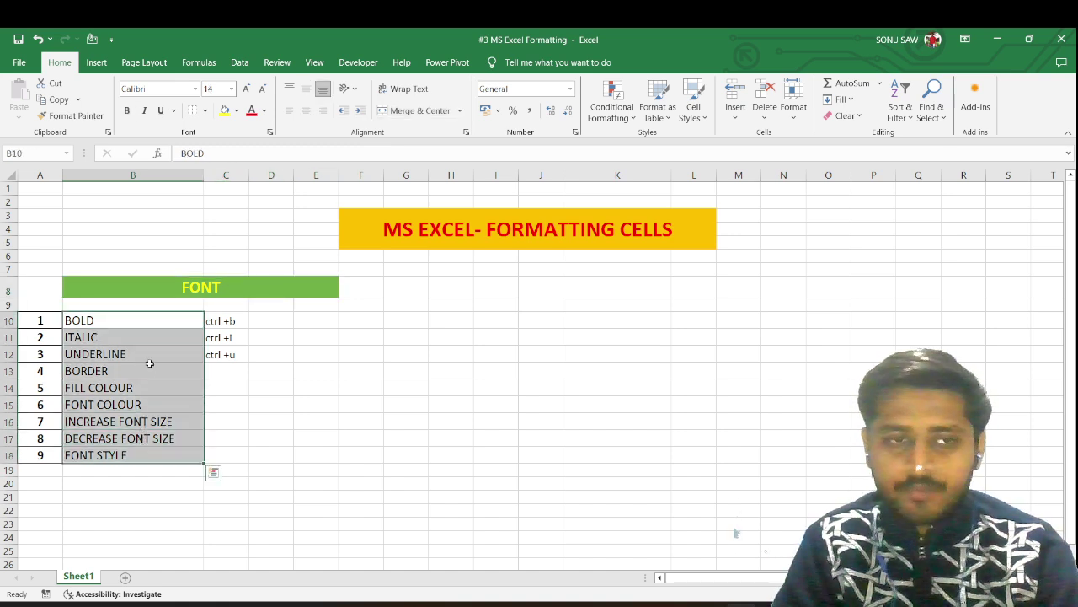
click(157, 316)
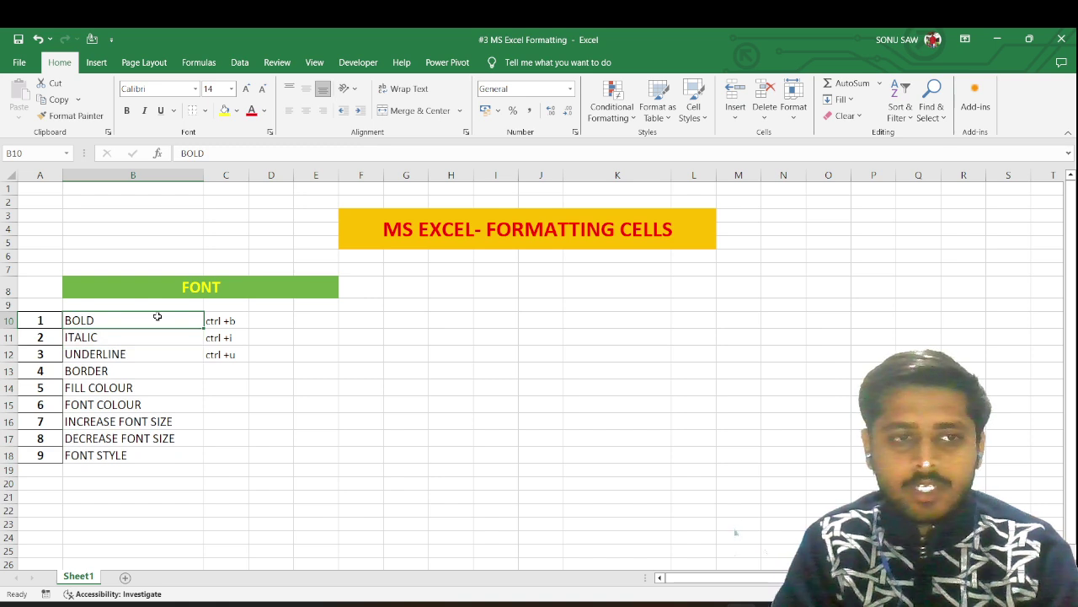
drag(156, 316, 158, 351)
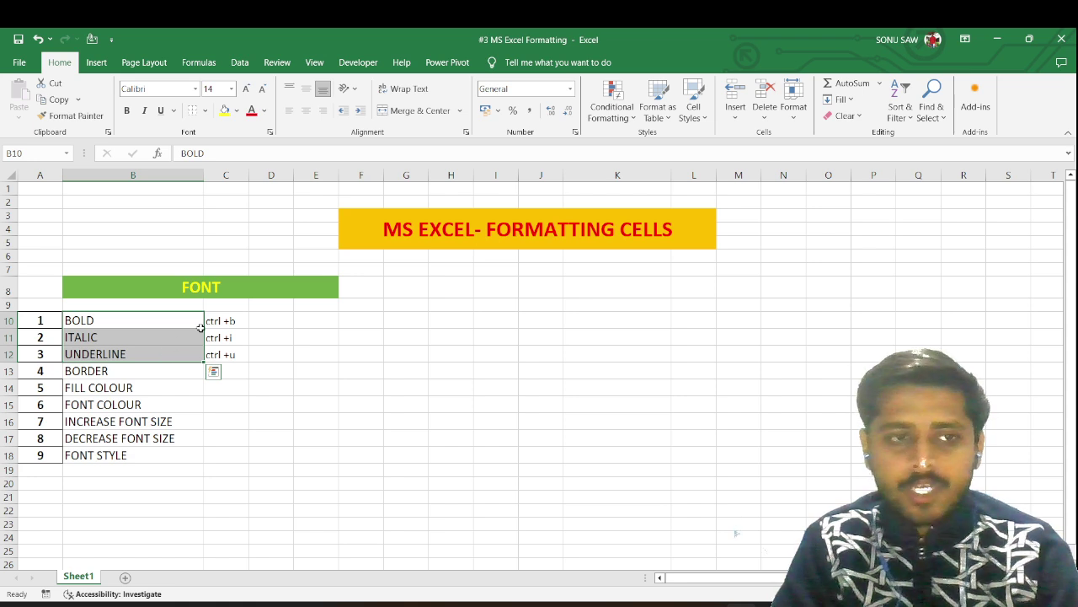
click(188, 322)
click(238, 321)
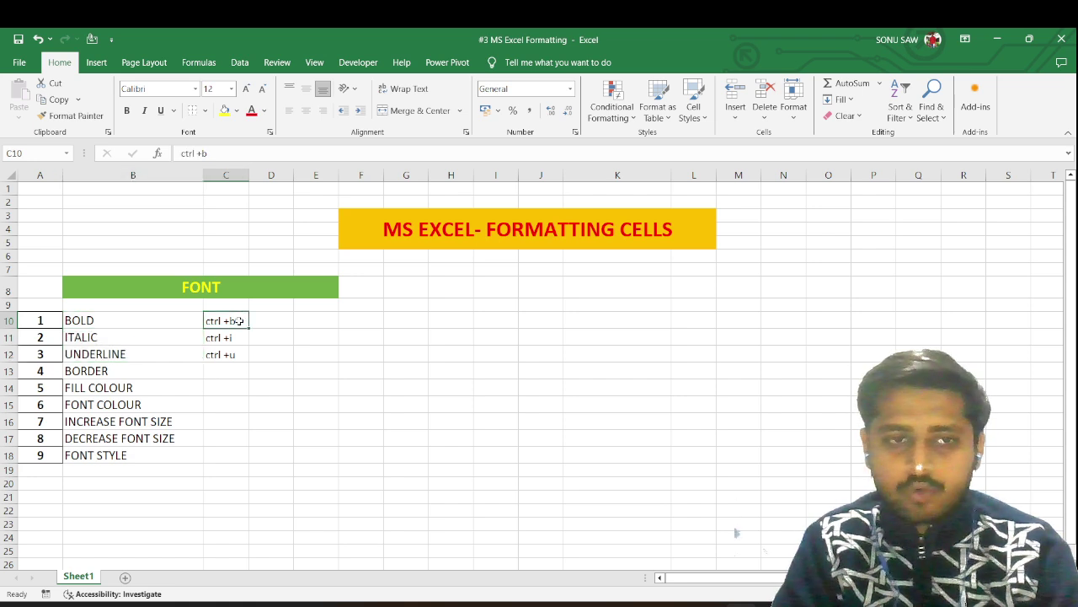
click(176, 339)
click(243, 336)
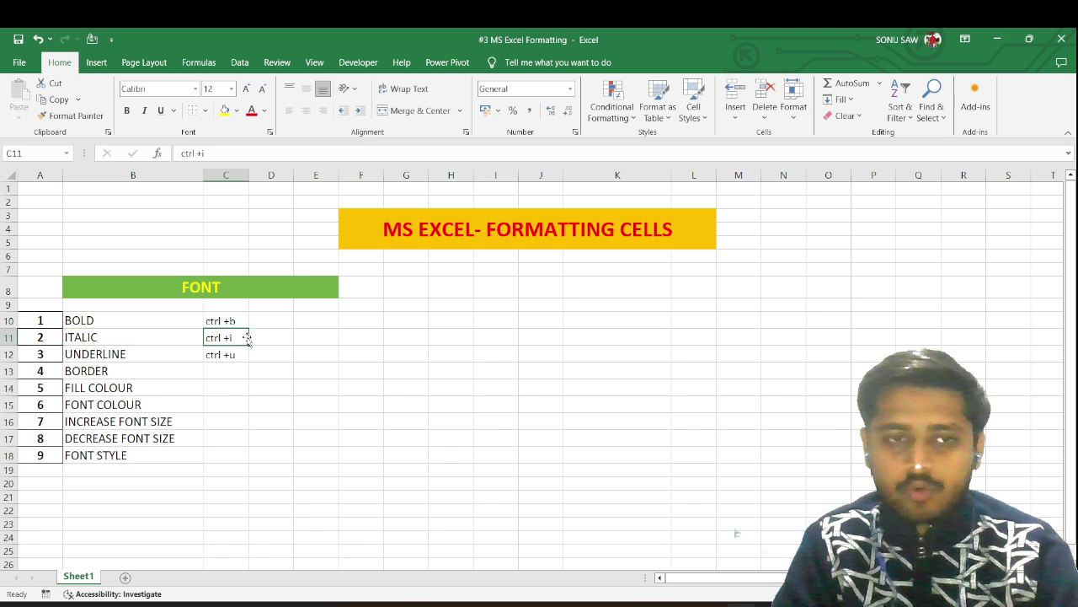
click(171, 351)
click(216, 353)
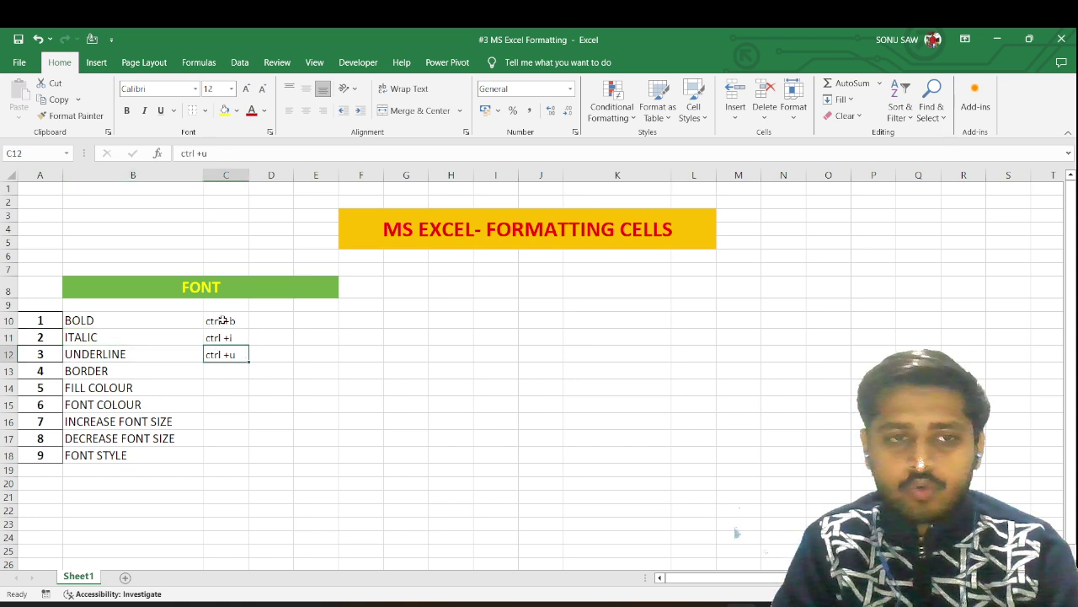
drag(222, 320, 222, 352)
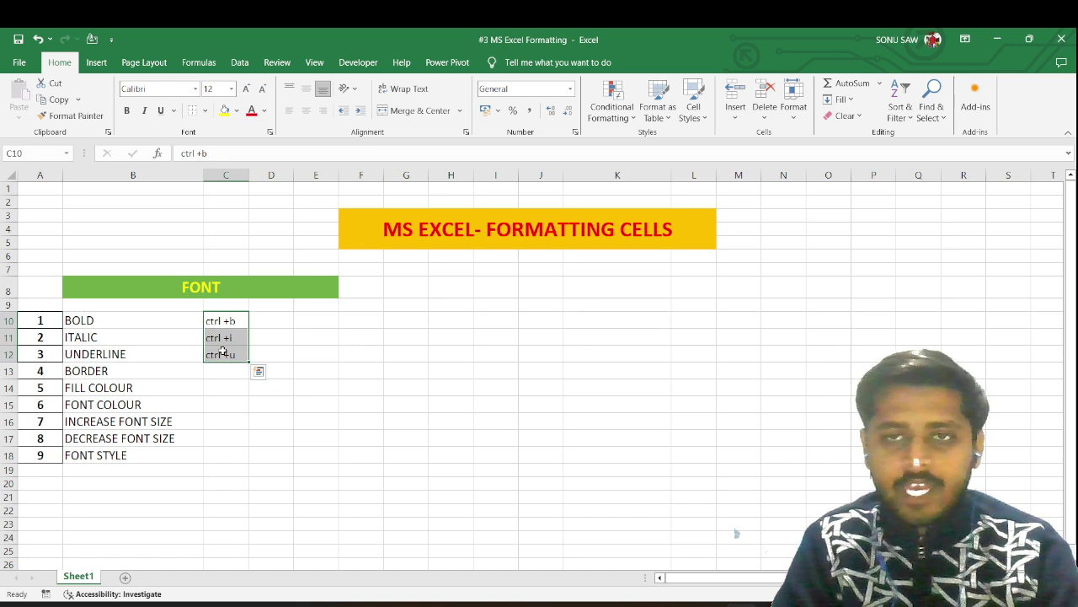
- Make B10 bold, B11 italic and B12 underlined
click(112, 323)
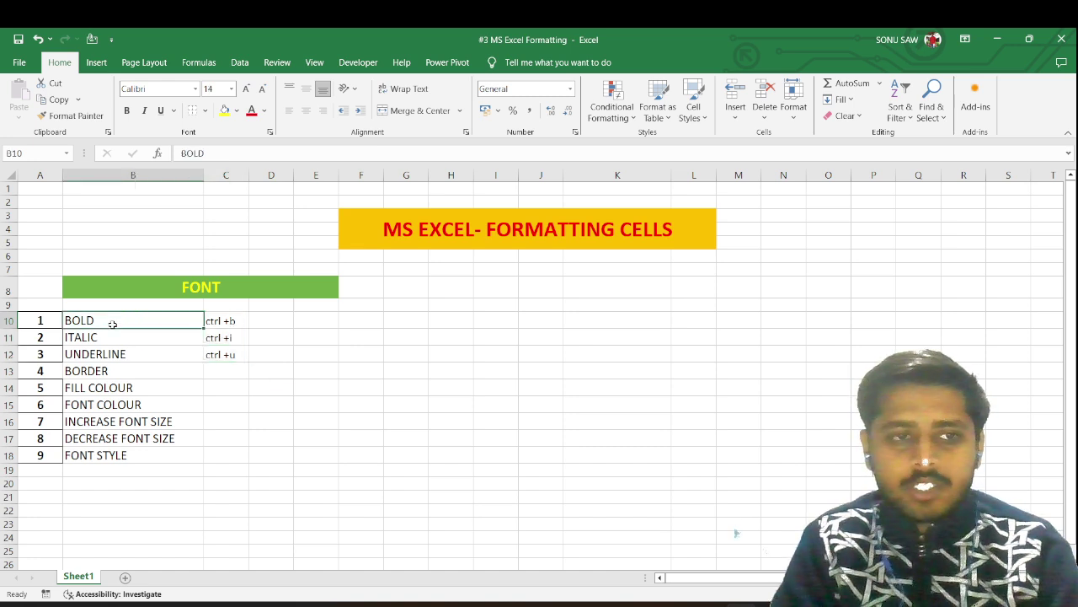
click(131, 115)
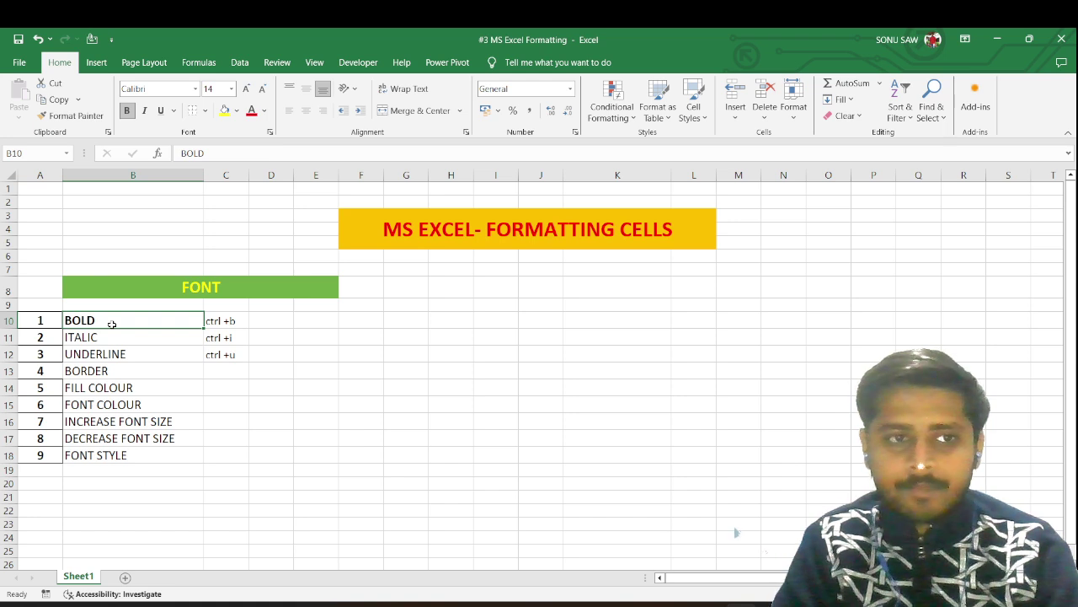
click(111, 339)
click(112, 354)
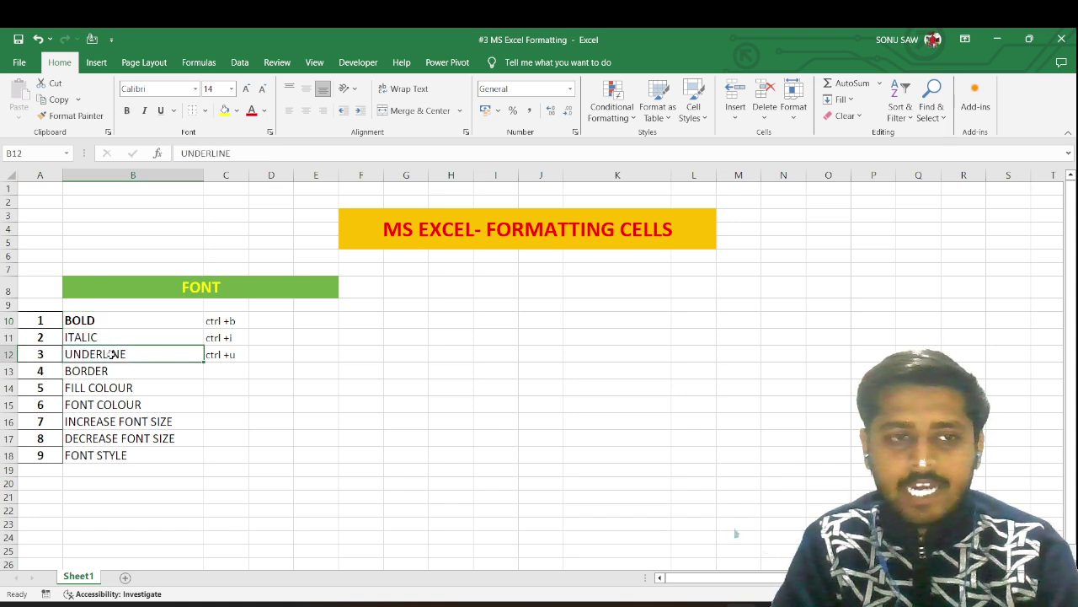
click(112, 336)
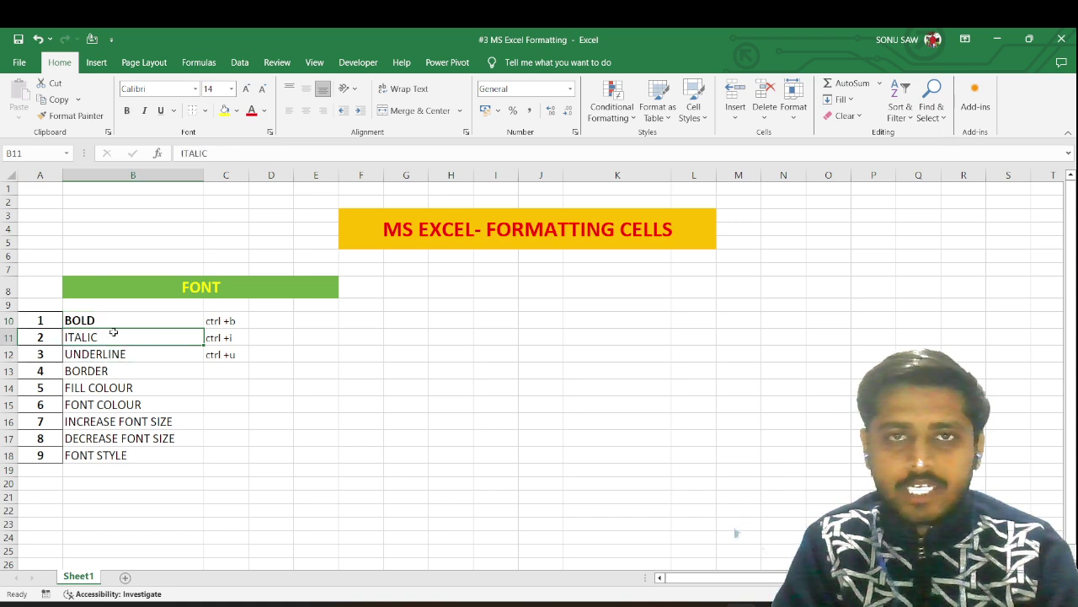
click(144, 112)
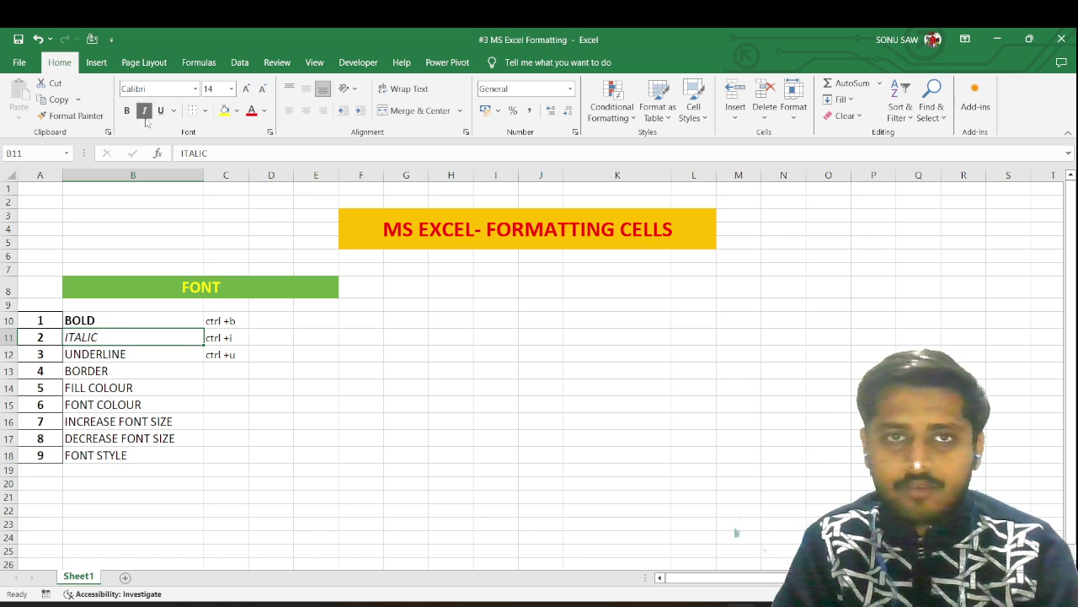
click(115, 354)
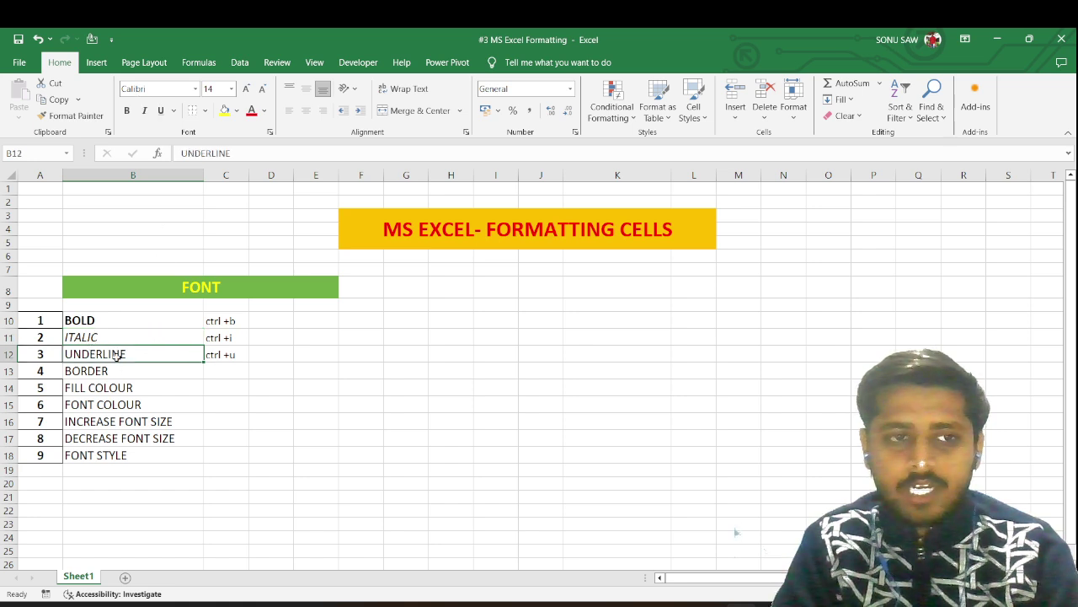
click(161, 112)
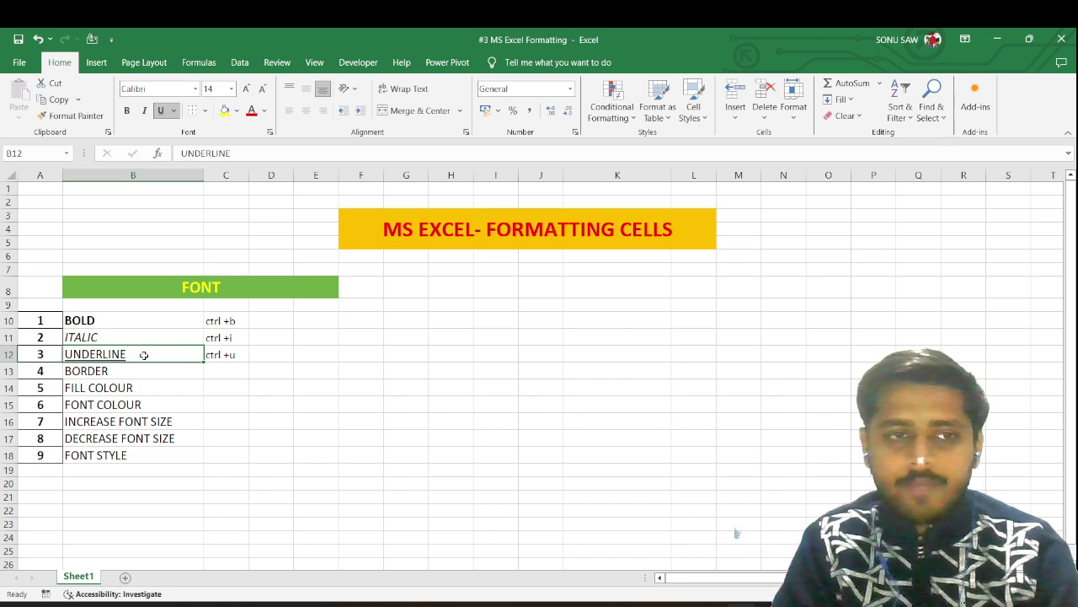
drag(142, 321, 144, 351)
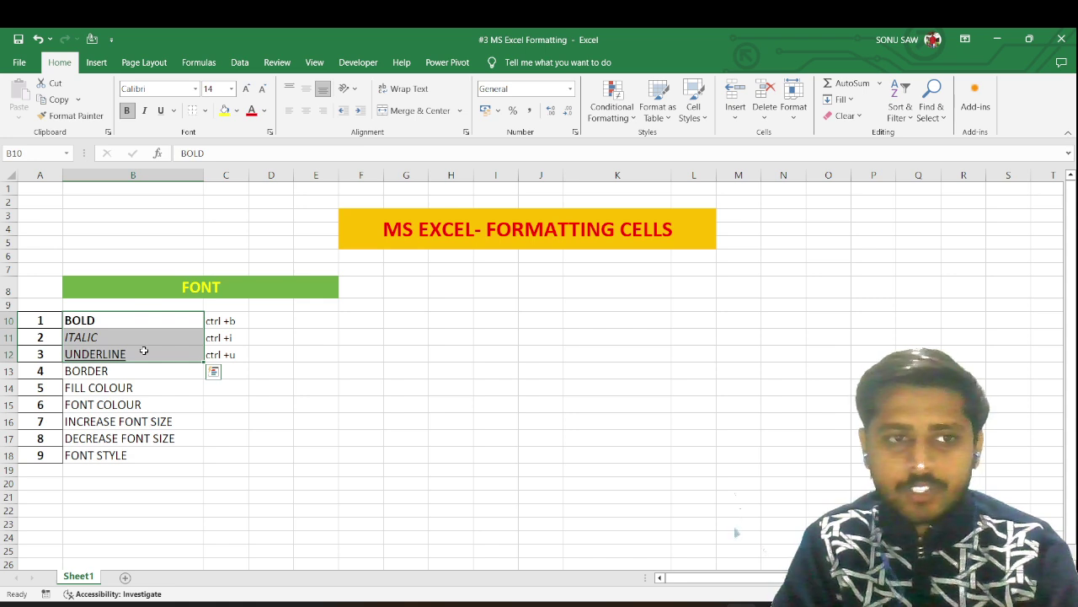
- Give the BORDER cell B13 a thick outside border
click(144, 350)
click(143, 369)
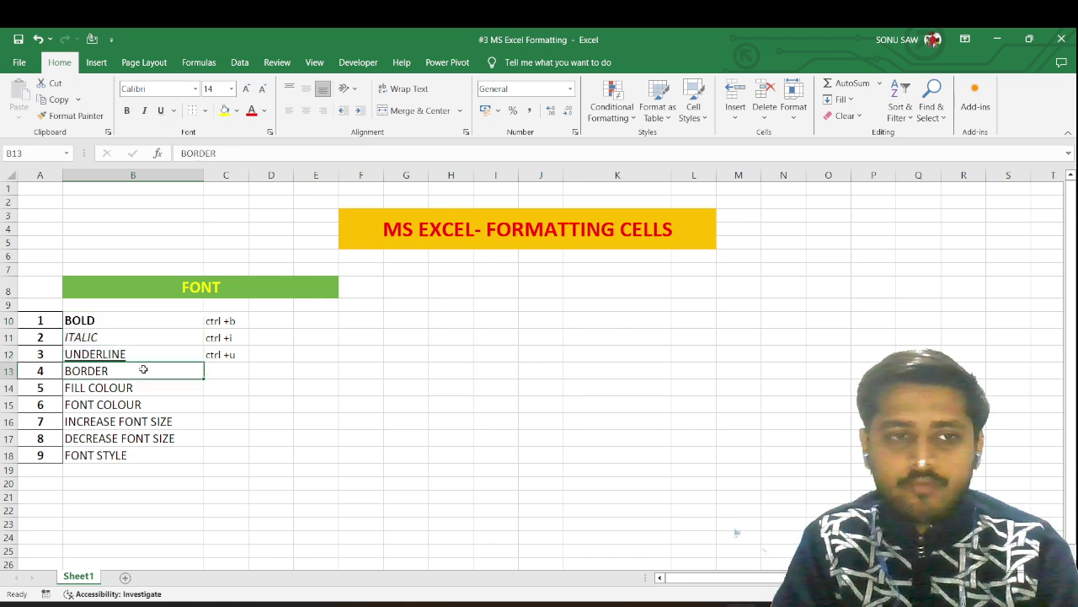
click(205, 112)
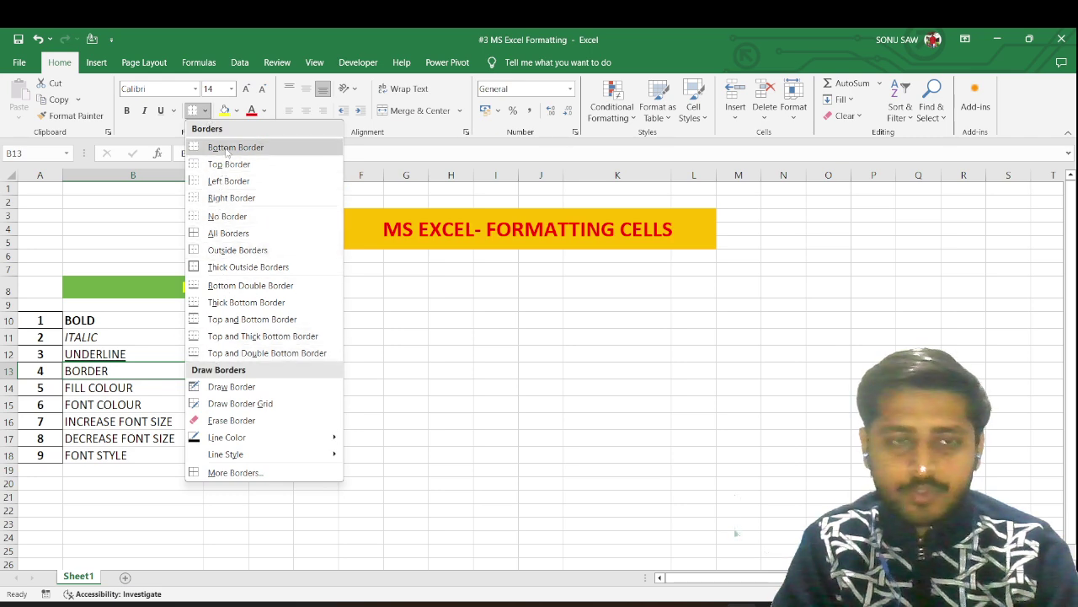
click(243, 268)
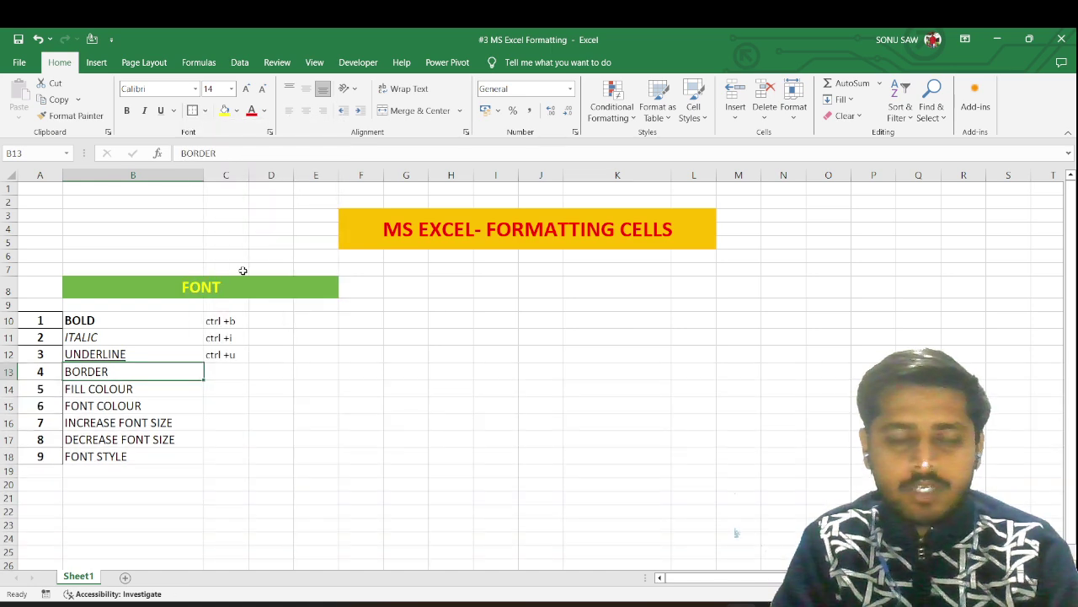
click(267, 370)
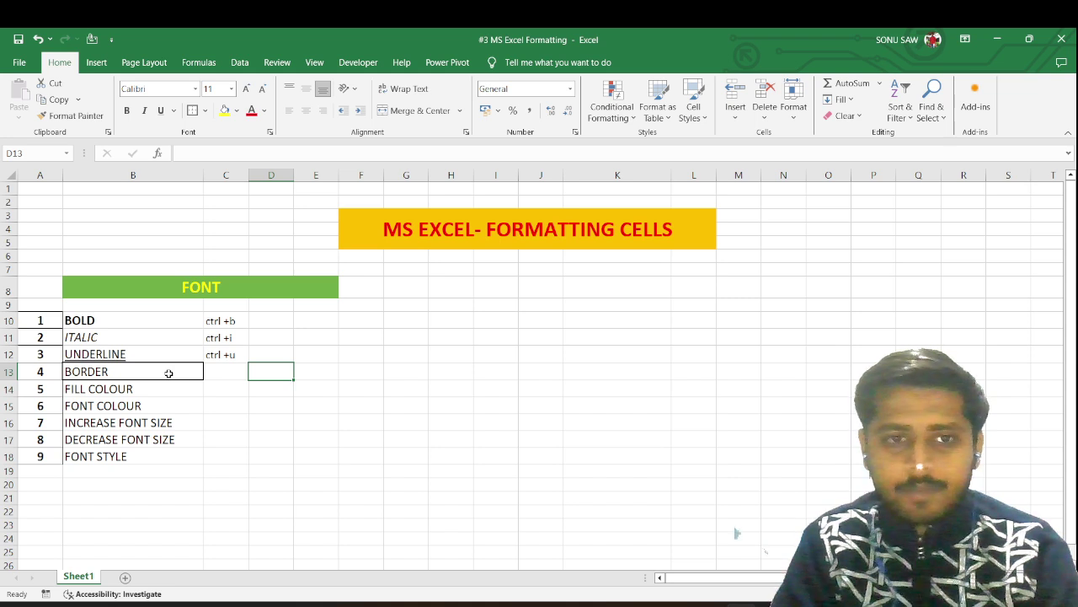
- Apply All Borders to the demo block G11:J18
click(405, 335)
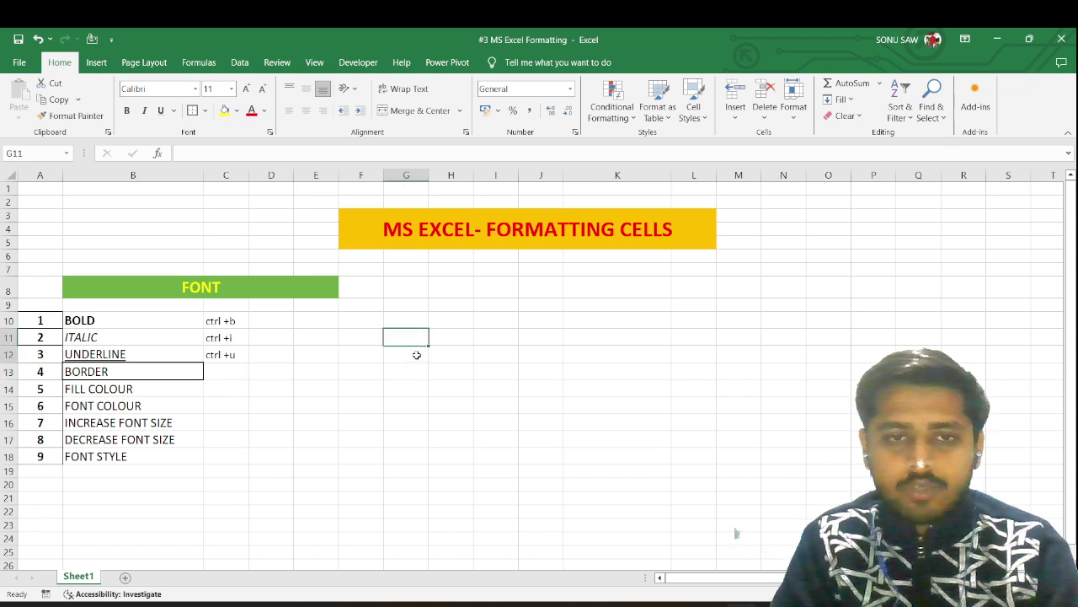
drag(416, 355, 555, 448)
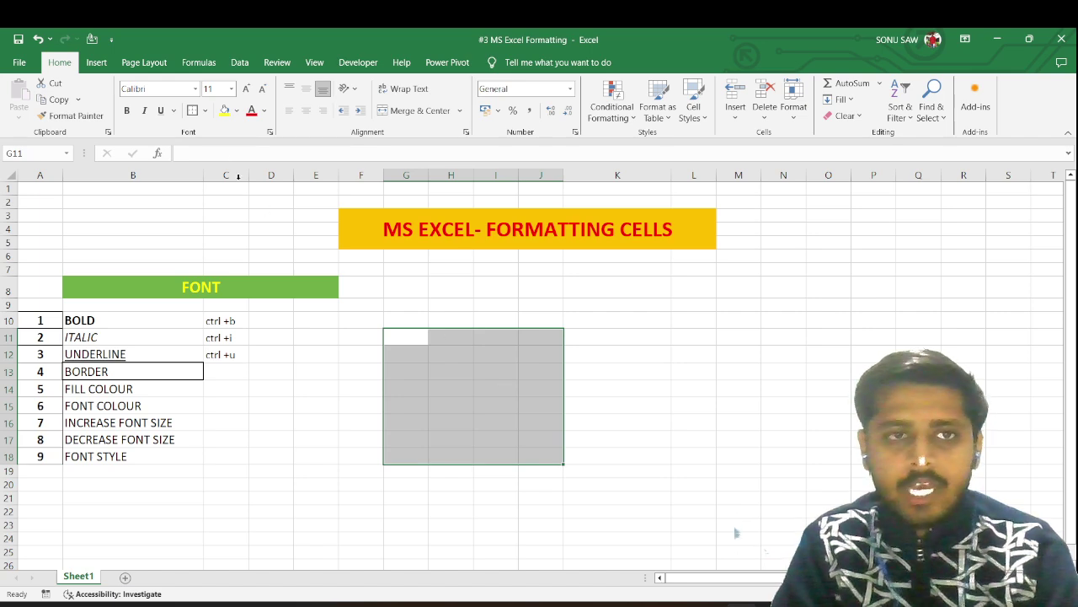
click(206, 112)
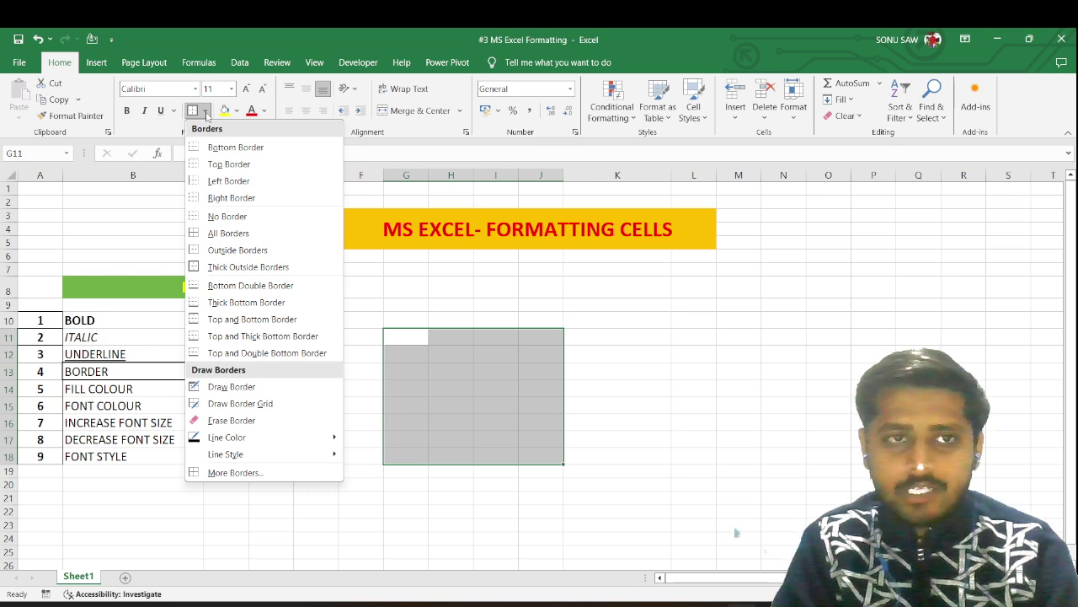
click(268, 240)
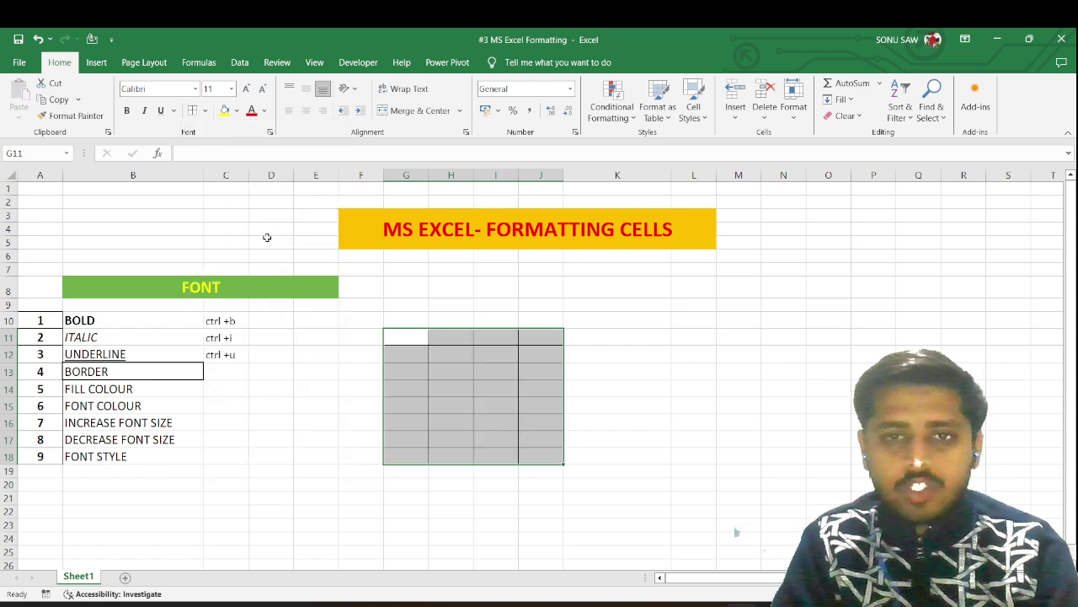
click(595, 412)
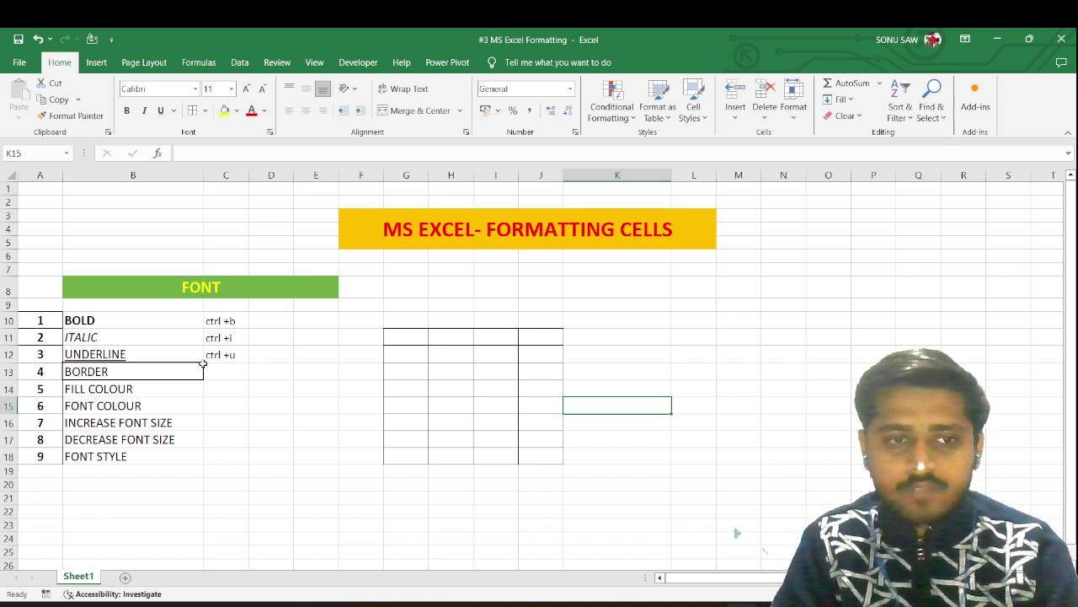
click(394, 340)
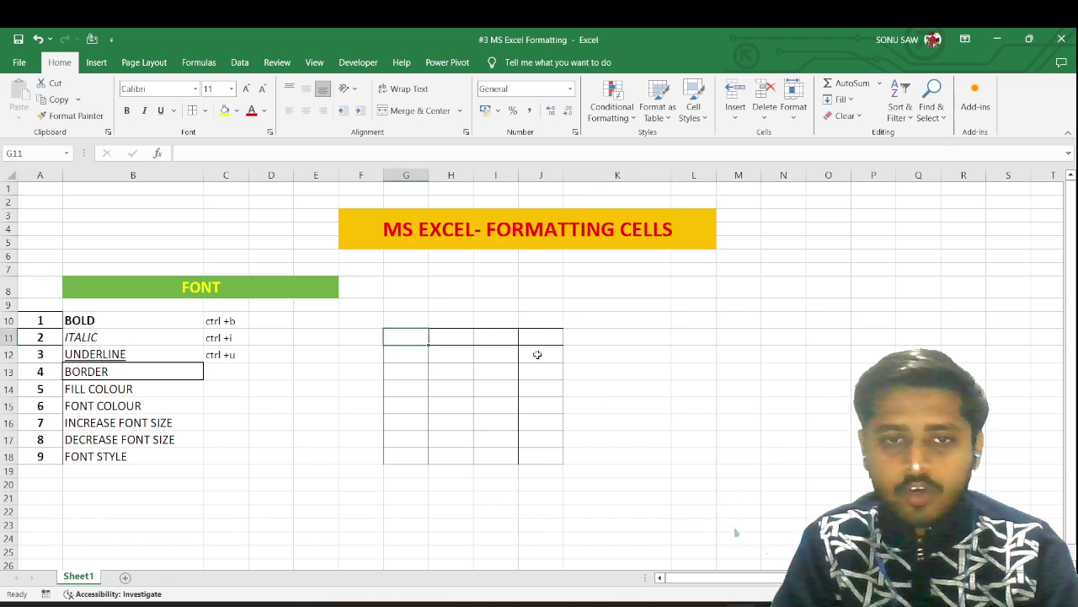
- Undo the demo borders on G11:J18
click(37, 39)
click(148, 388)
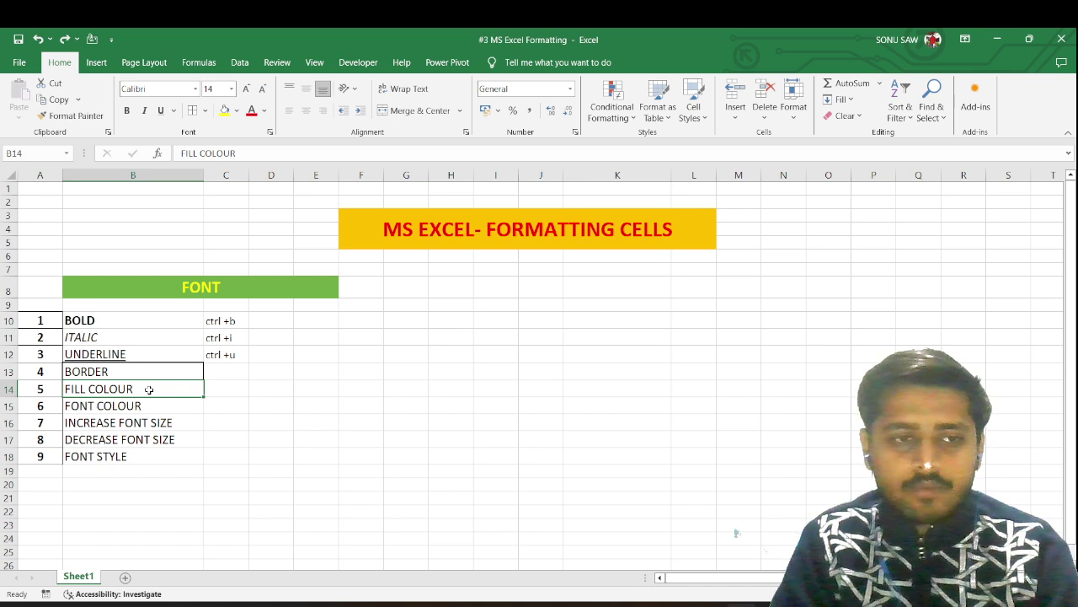
click(145, 408)
- Give the FILL COLOUR cell B14 a yellow fill and red text
click(155, 386)
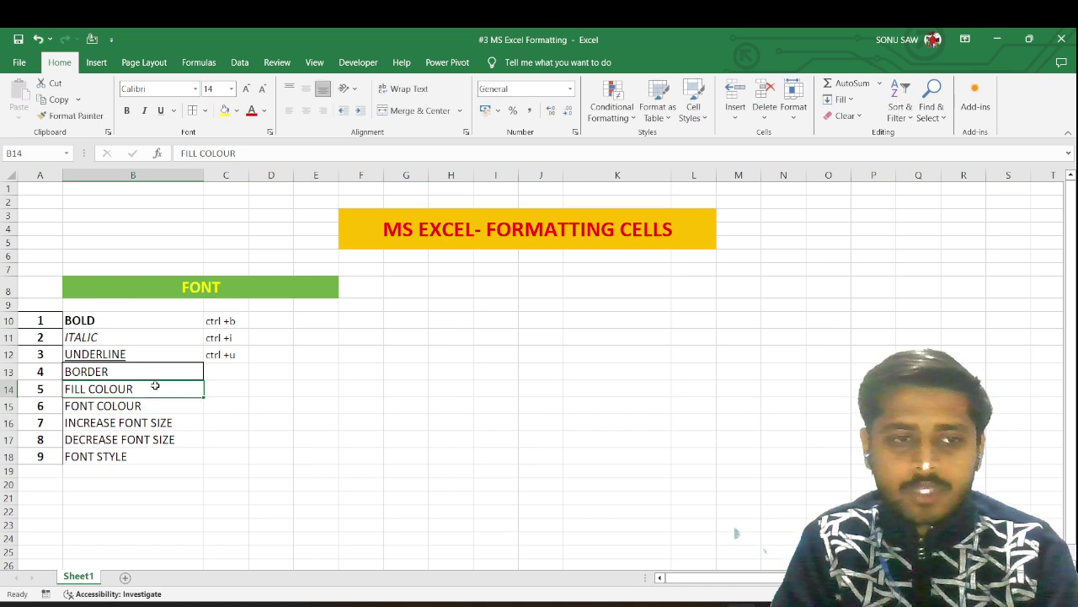
click(159, 405)
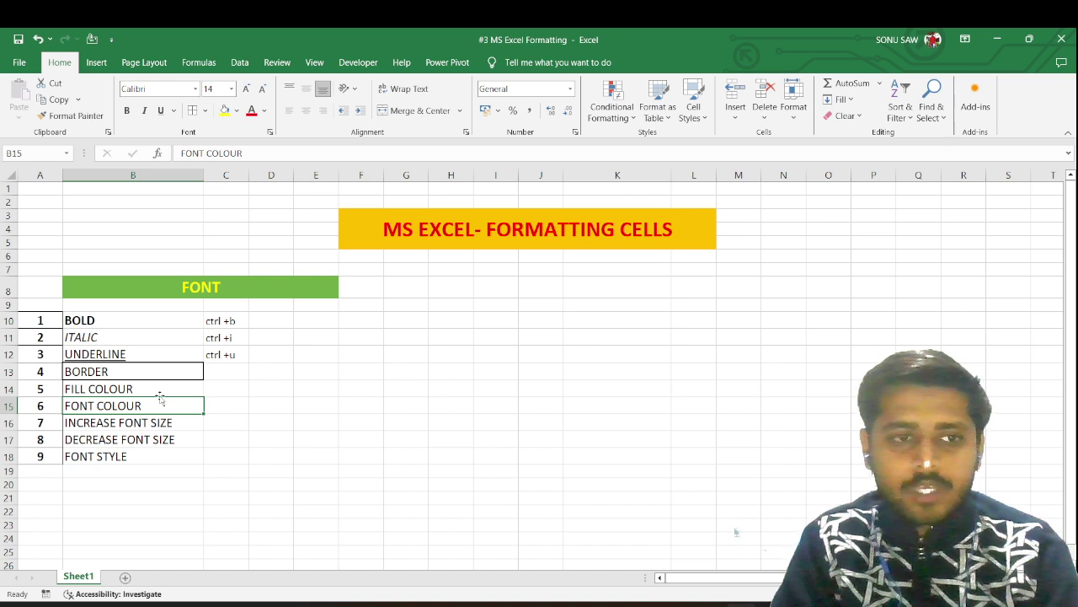
click(160, 389)
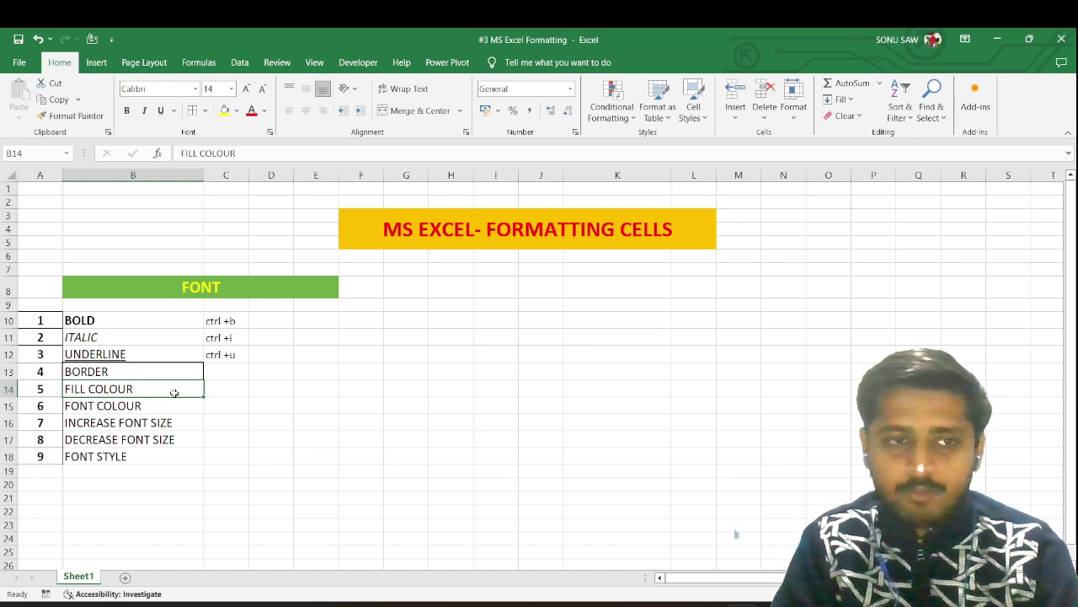
click(172, 411)
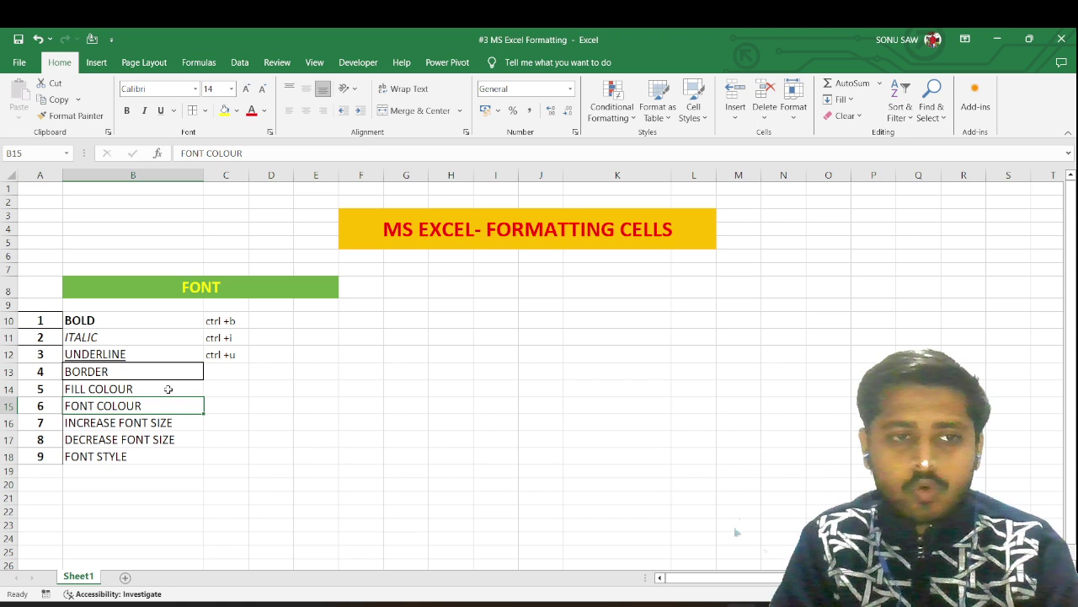
click(169, 389)
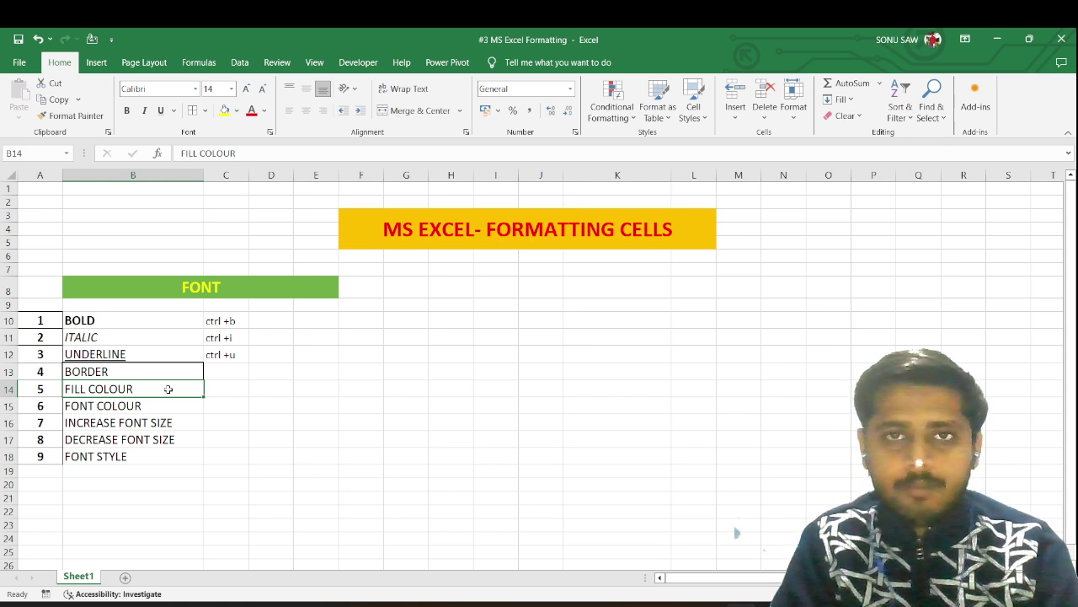
click(224, 112)
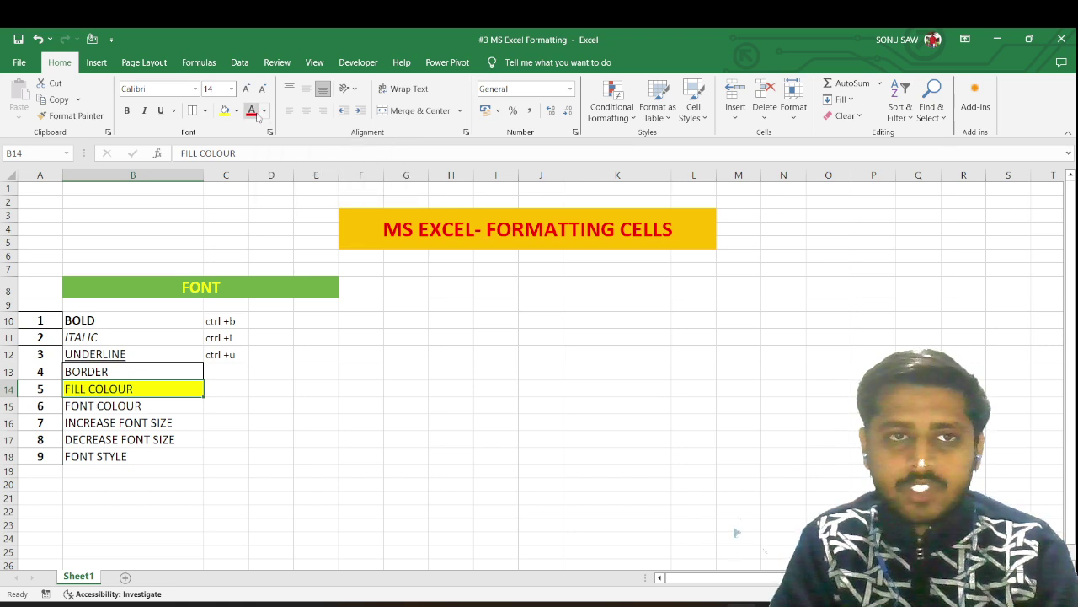
click(253, 113)
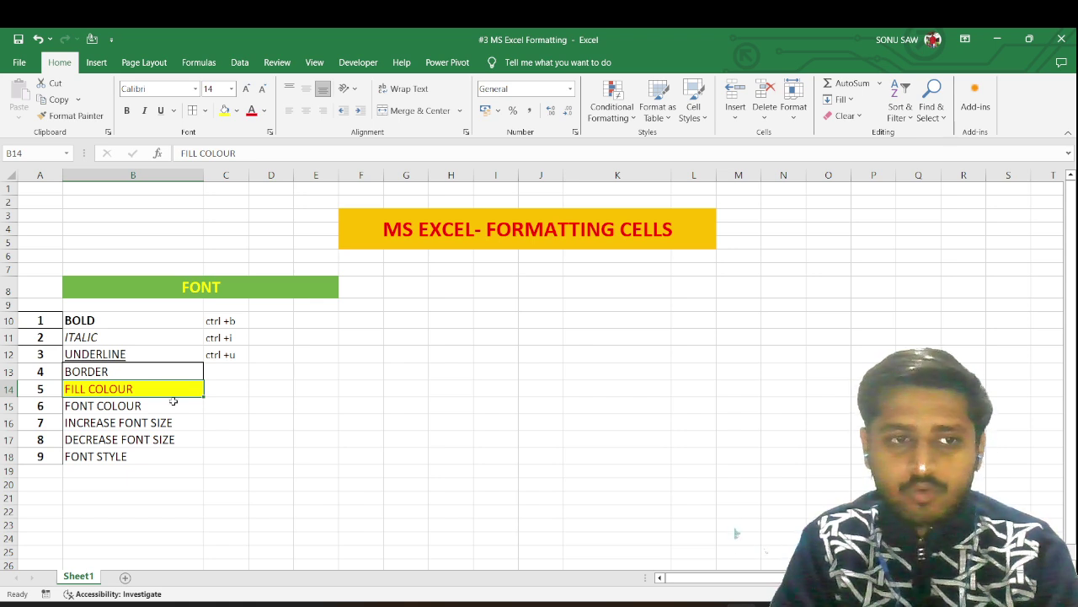
drag(173, 421, 177, 436)
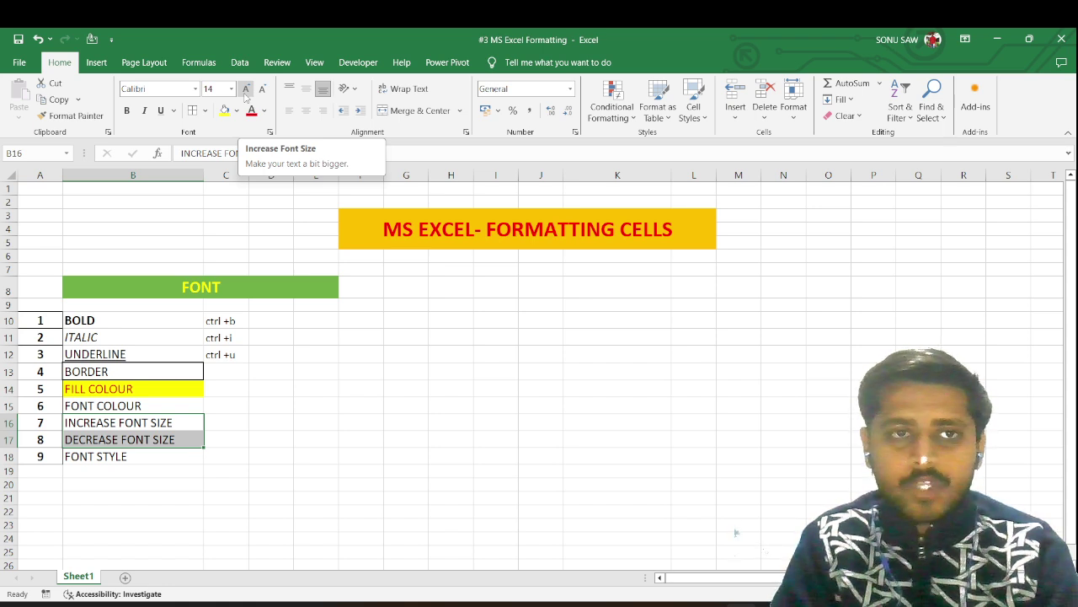
click(231, 89)
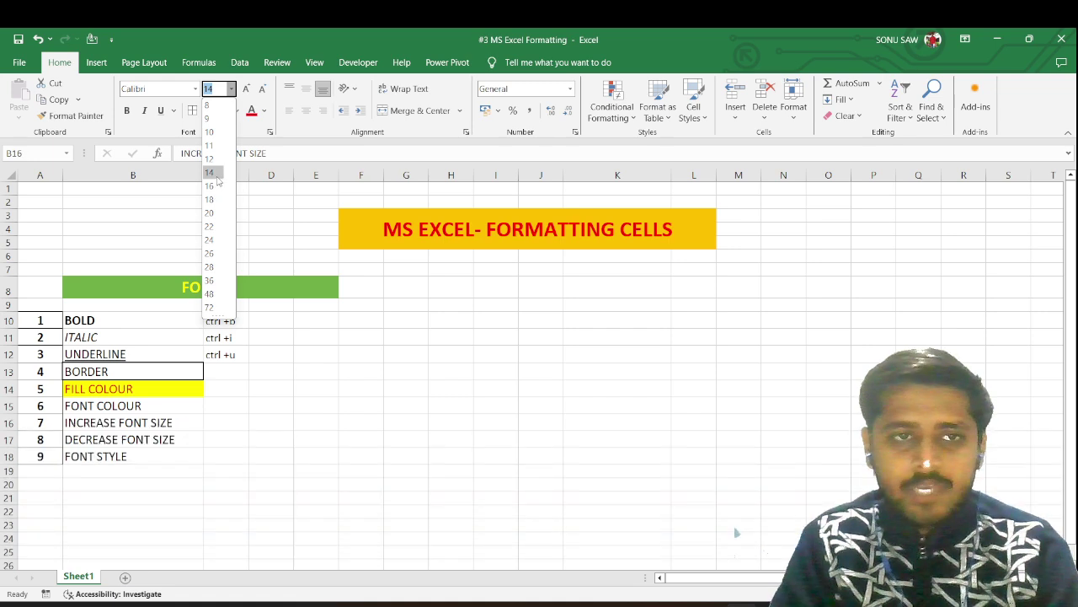
click(217, 175)
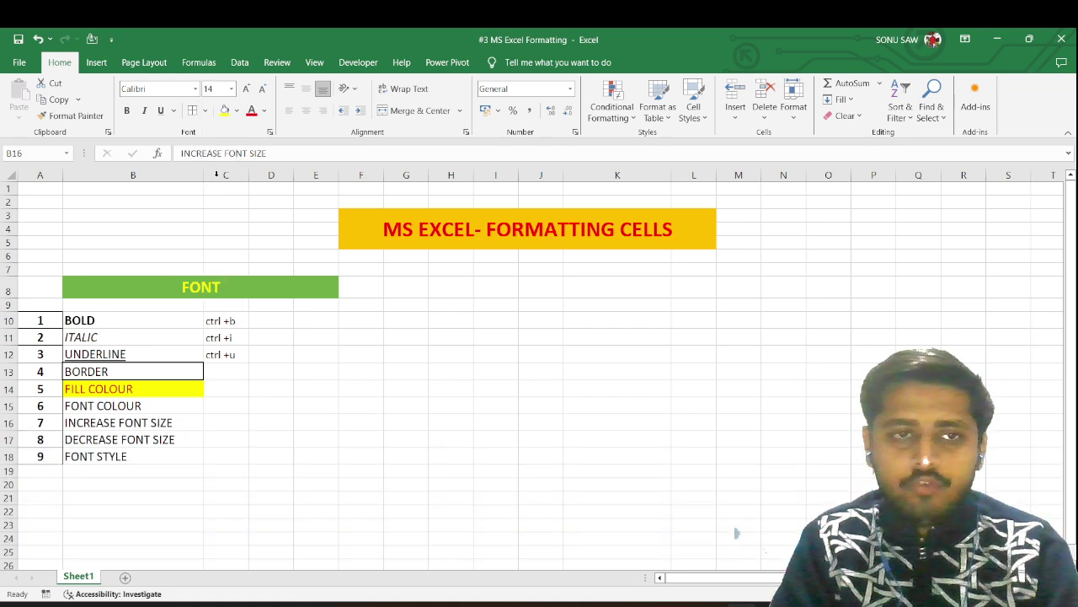
click(278, 373)
- Change the font of FONT STYLE in B18 to Algerian
click(147, 455)
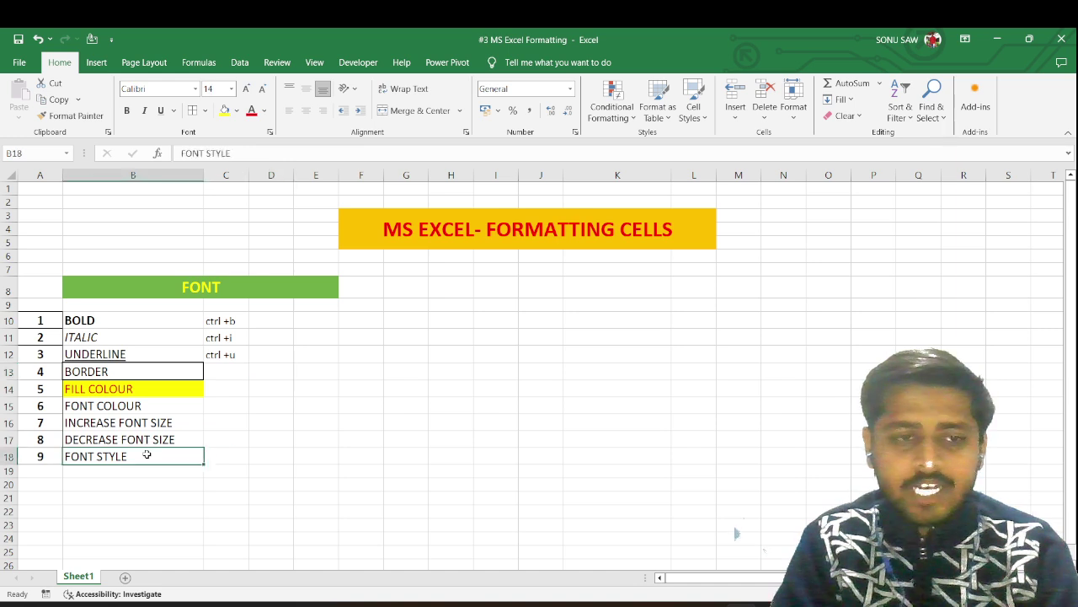
click(196, 89)
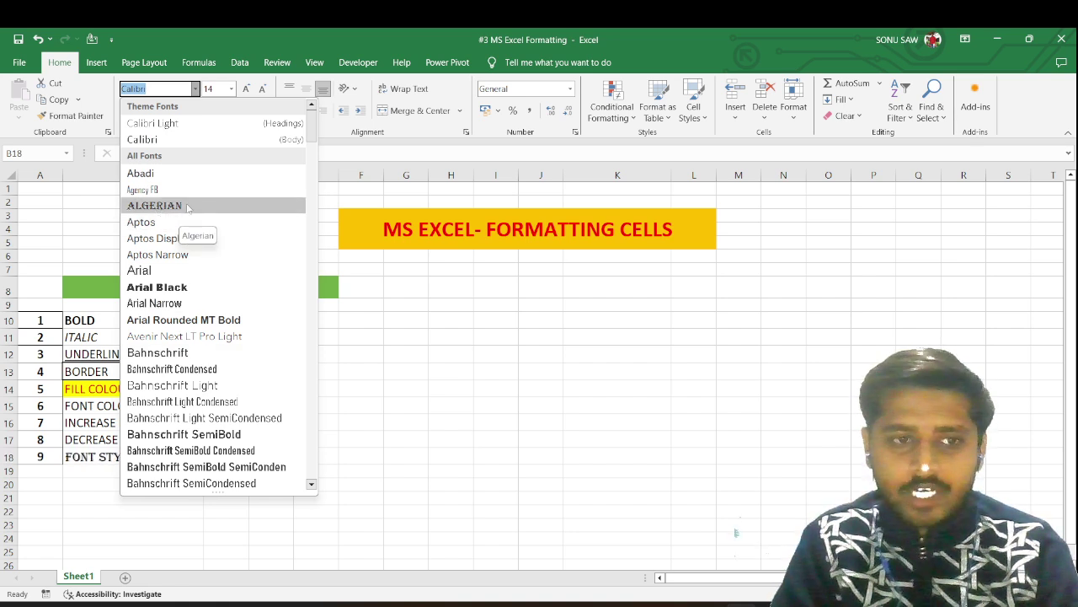
click(187, 207)
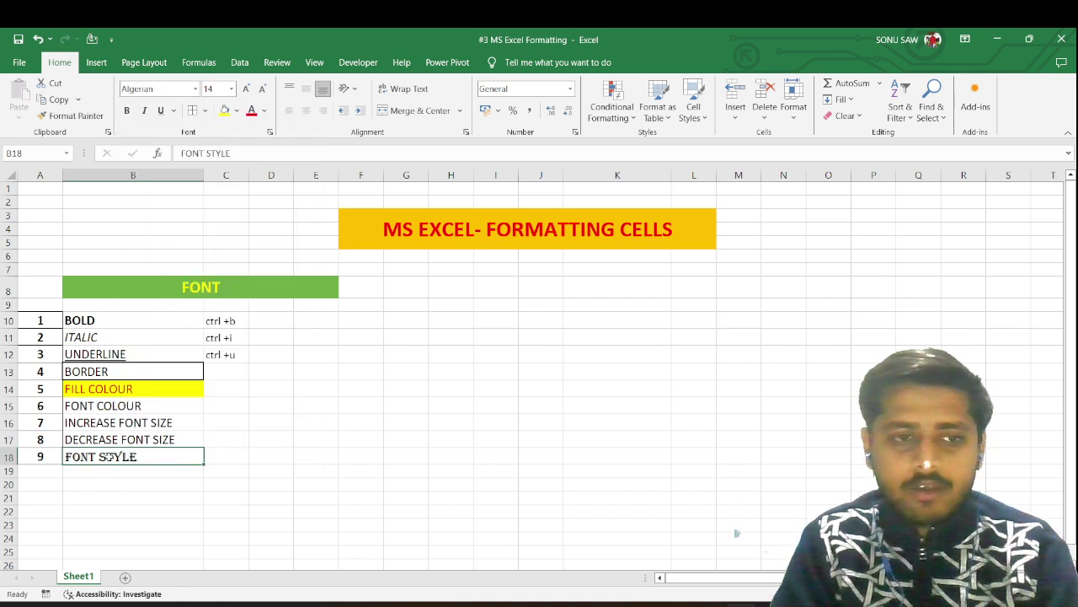